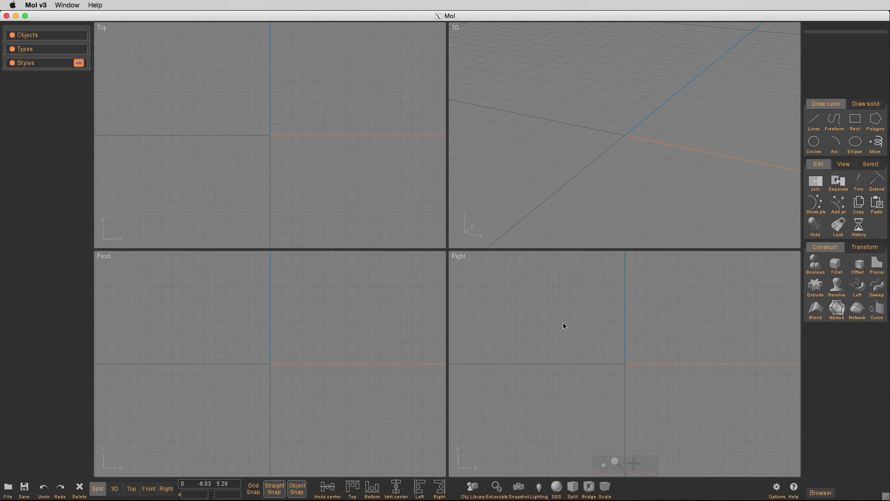
Open the shortcut key options and inspect the zoom factors in the two all-viewport zoom scripts.
click(777, 488)
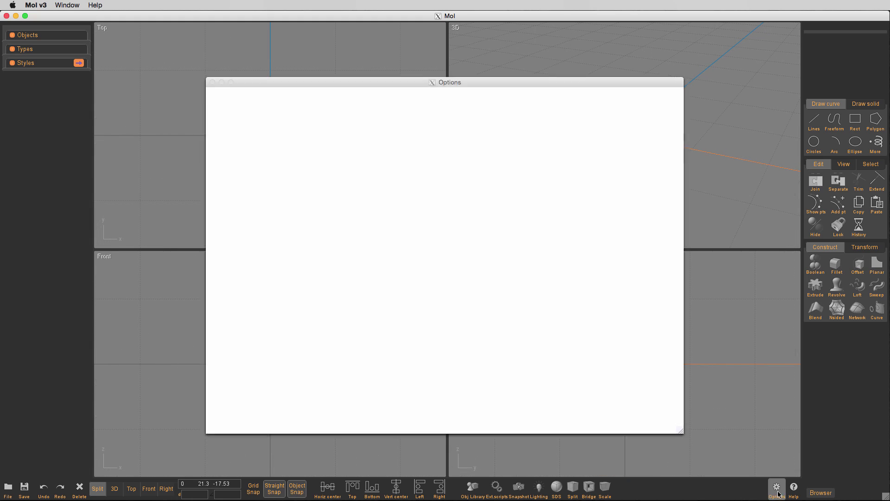
click(234, 111)
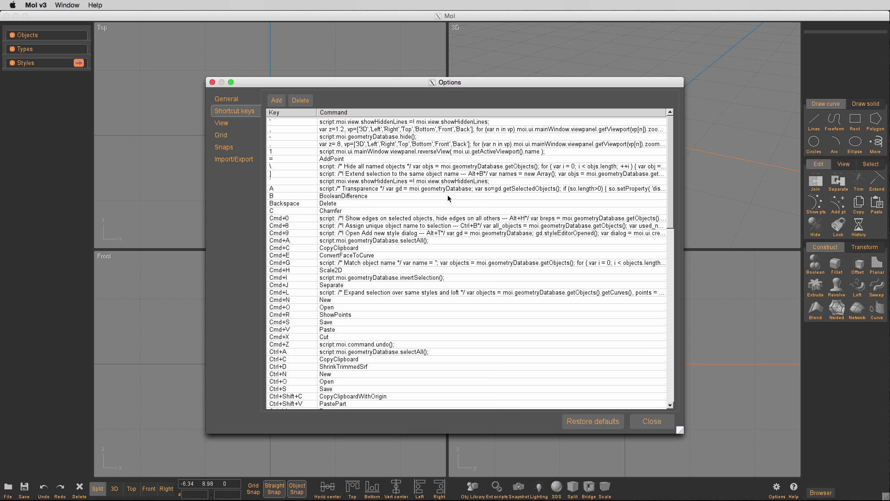
double_click(347, 144)
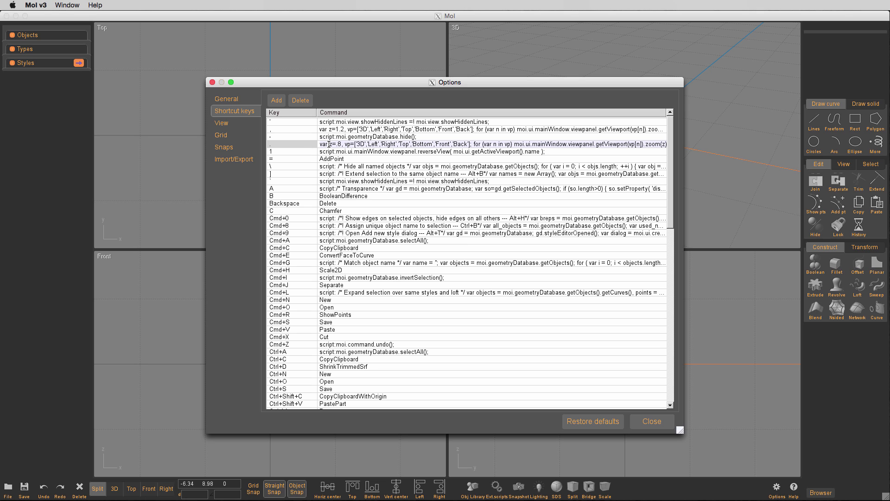
drag(329, 145, 340, 144)
double_click(335, 130)
drag(328, 130, 344, 129)
click(344, 129)
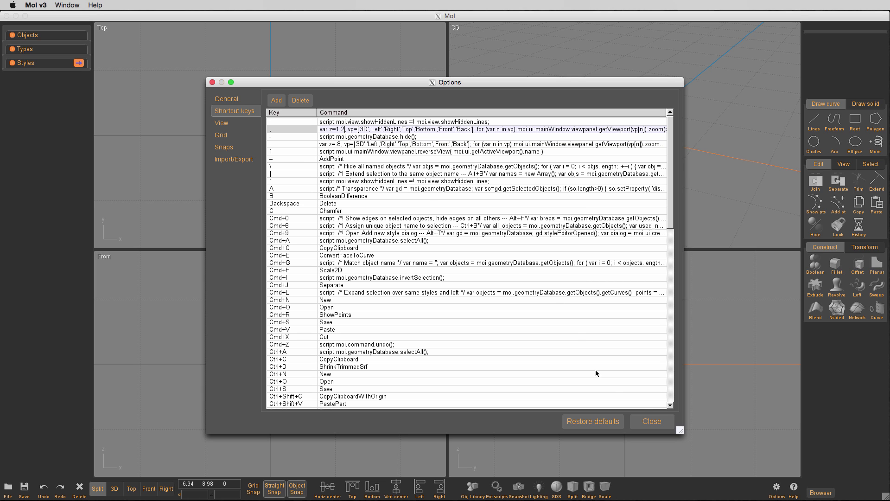
click(659, 423)
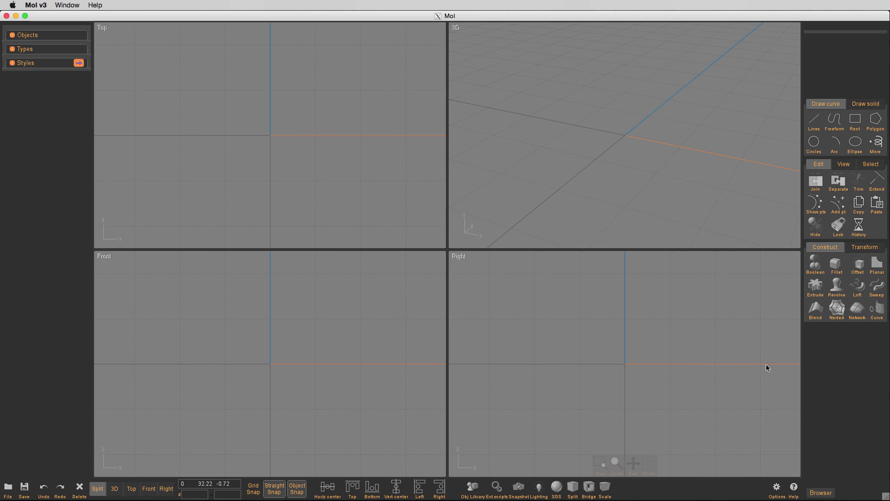
Draw a rectangle about 52.25 x 24.27 centred on the origin of the ground plane.
click(856, 121)
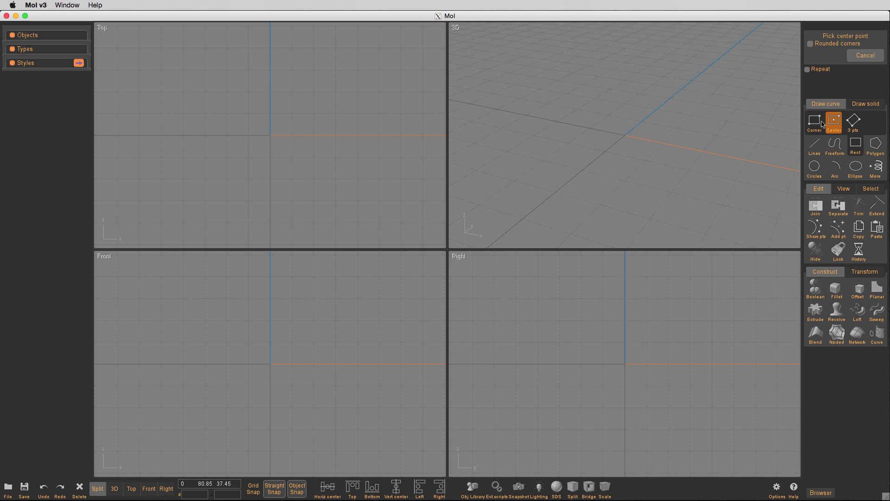
click(625, 135)
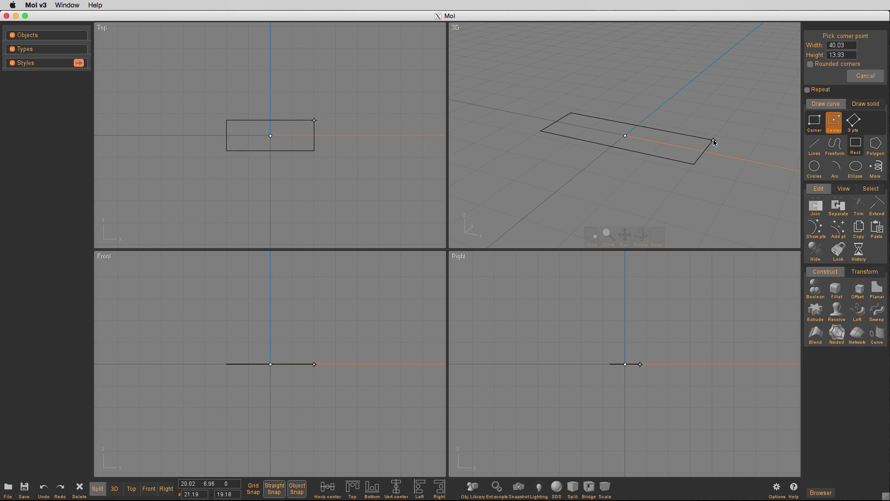
click(743, 137)
Extrude the rectangle upward into a tall solid block with capped ends.
click(645, 363)
key(e)
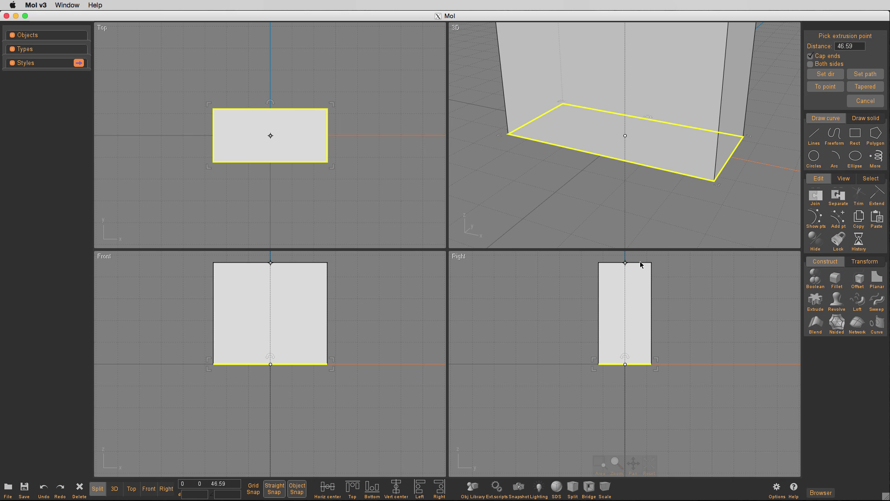
middle_drag(640, 262, 641, 334)
click(642, 310)
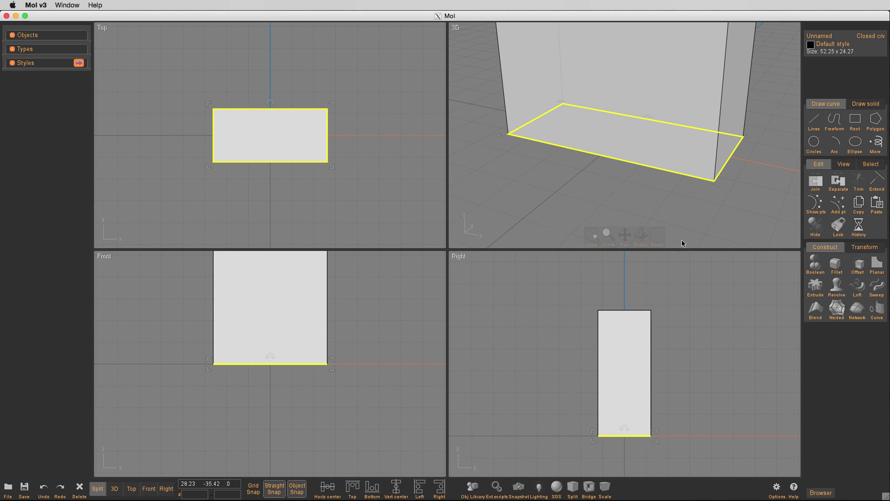
click(670, 242)
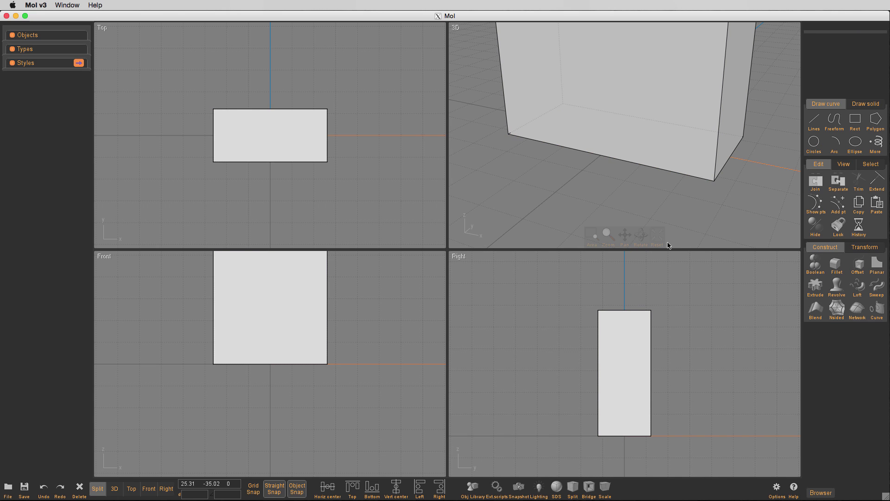
Fillet the two vertical edges at one narrow end of the block with a circular radius picked in the Right view.
right_click(661, 239)
click(678, 199)
click(678, 195)
click(699, 169)
click(837, 265)
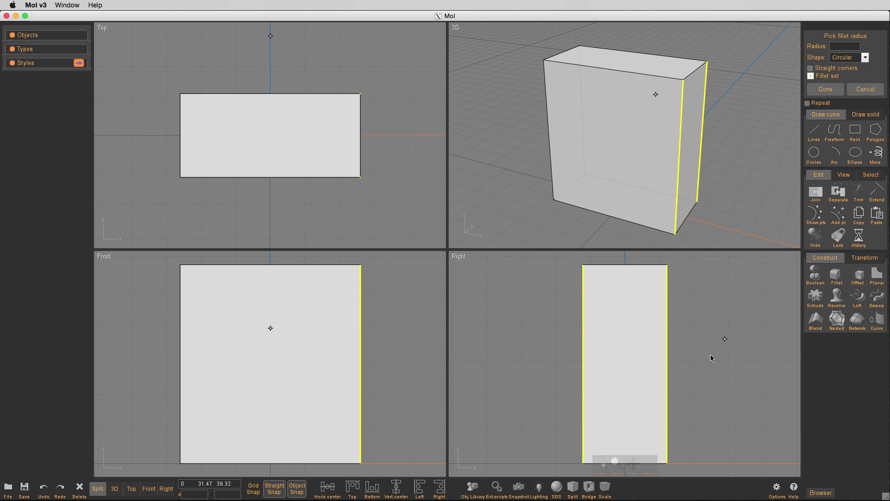
click(667, 265)
click(653, 264)
right_drag(674, 117, 668, 102)
click(824, 90)
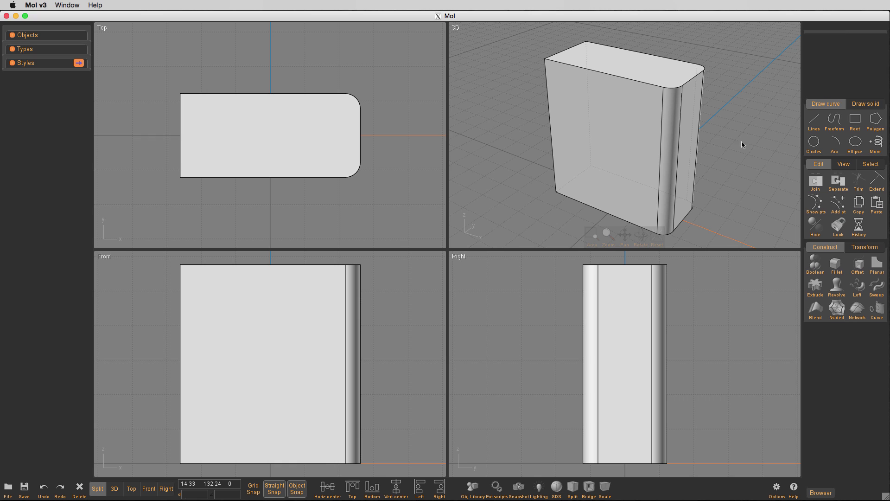
Draw a three-segment open polyline in the Front view that cuts into the block's rounded end and back out.
click(630, 322)
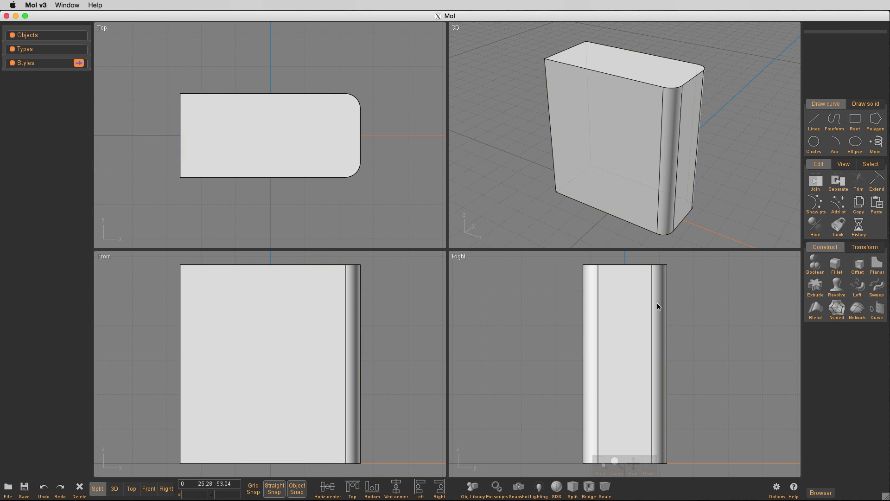
key(l)
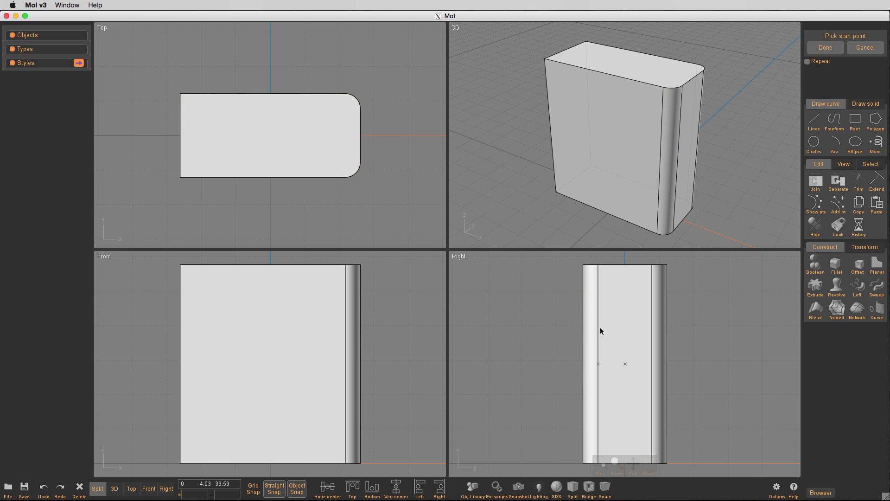
click(377, 295)
click(331, 308)
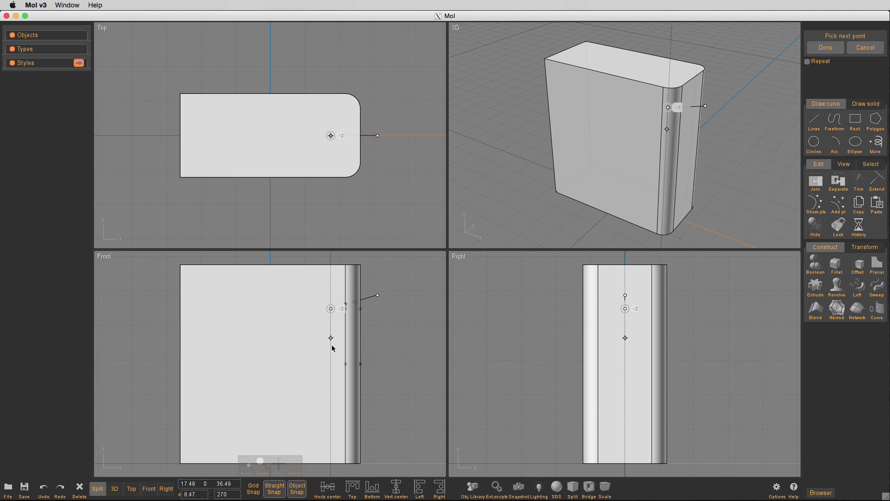
click(330, 385)
click(369, 416)
right_click(395, 403)
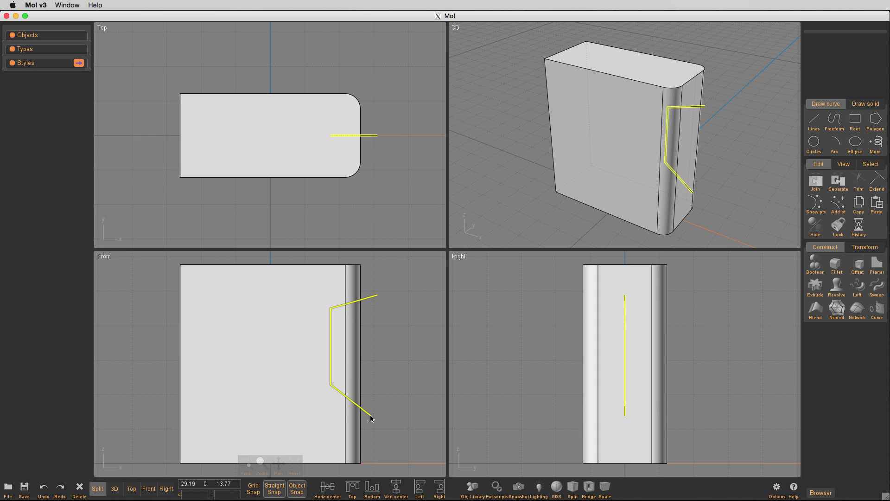
Turn on grid snap, fillet the polyline's corners with radius 4.33 and move the curve 20 units off centre, in front of the block.
key(F9)
key(f)
right_click(396, 388)
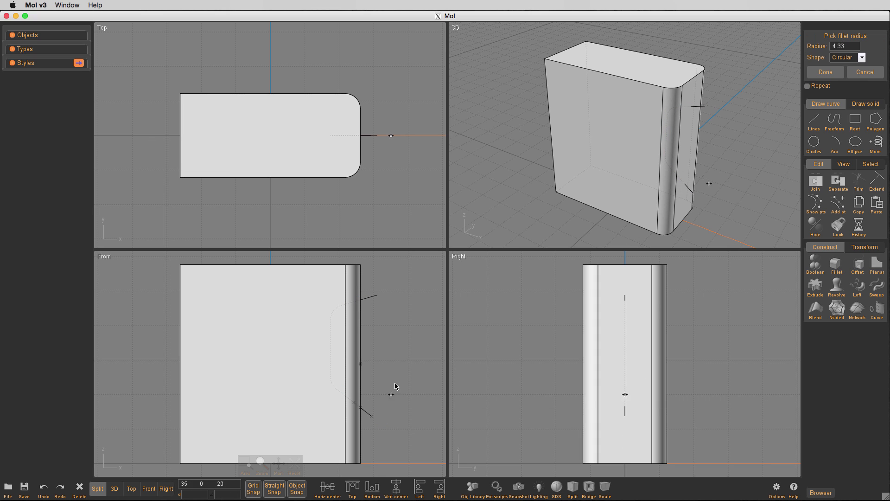
right_click(405, 342)
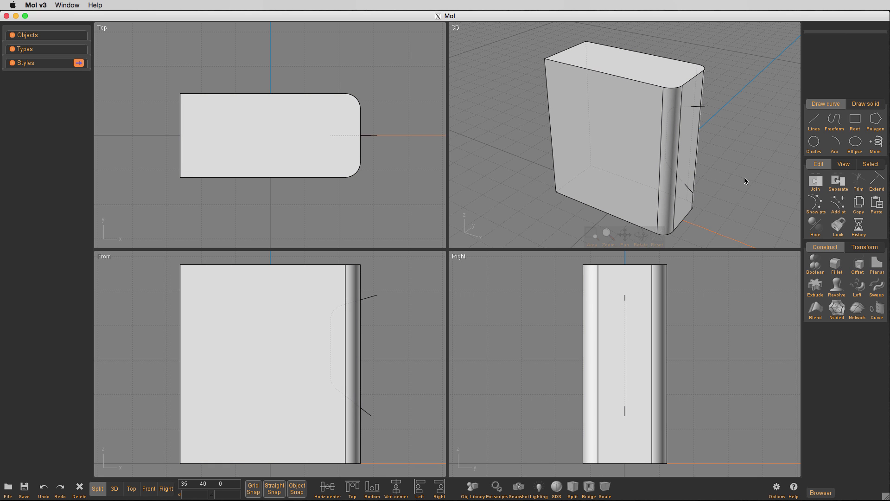
click(625, 299)
drag(625, 299, 556, 296)
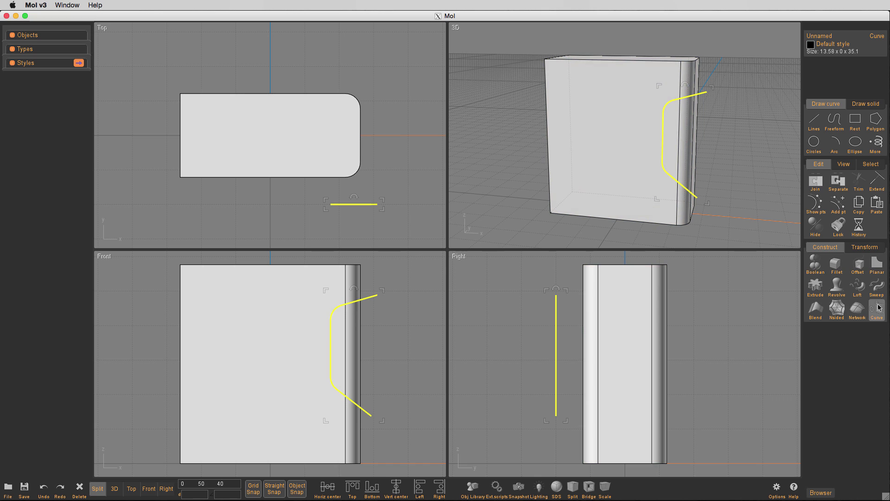
Offset the filleted curve by a distance of 1 toward the block's interior, with capped ends.
click(816, 262)
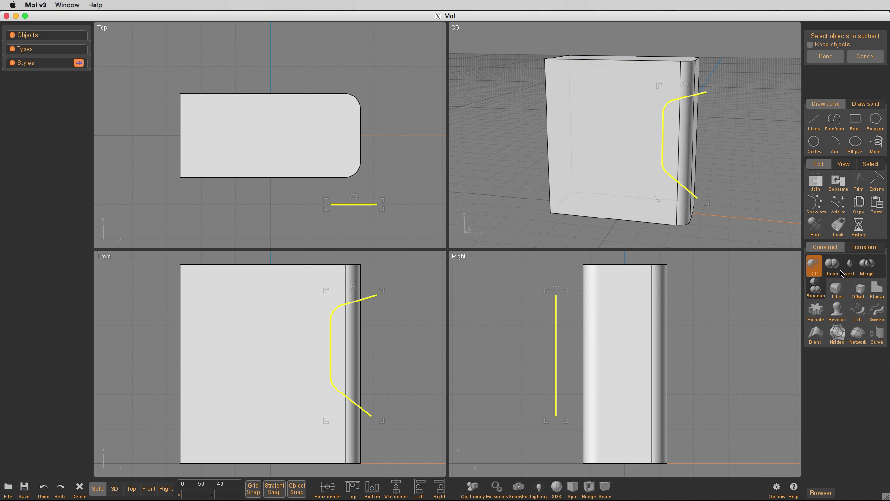
click(859, 291)
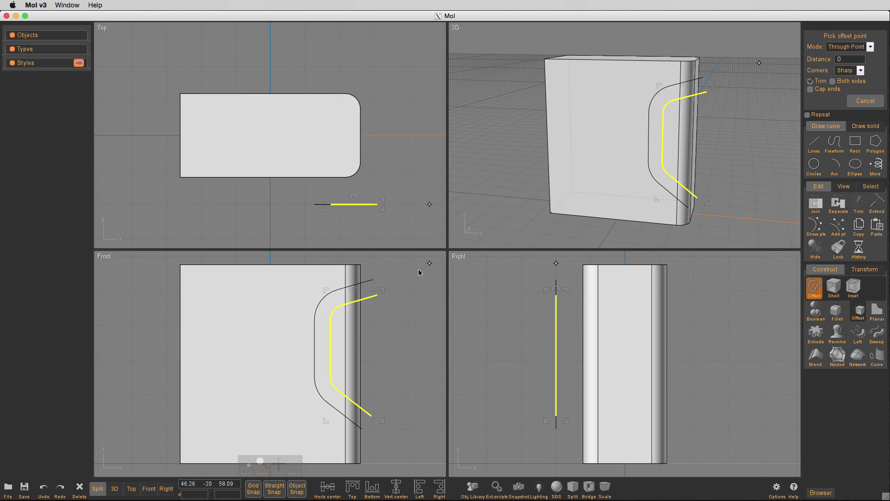
click(847, 48)
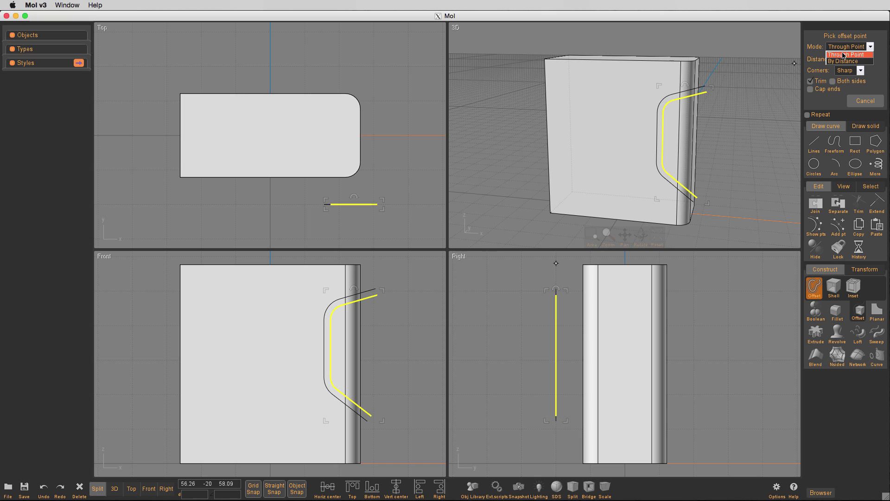
click(843, 60)
click(812, 90)
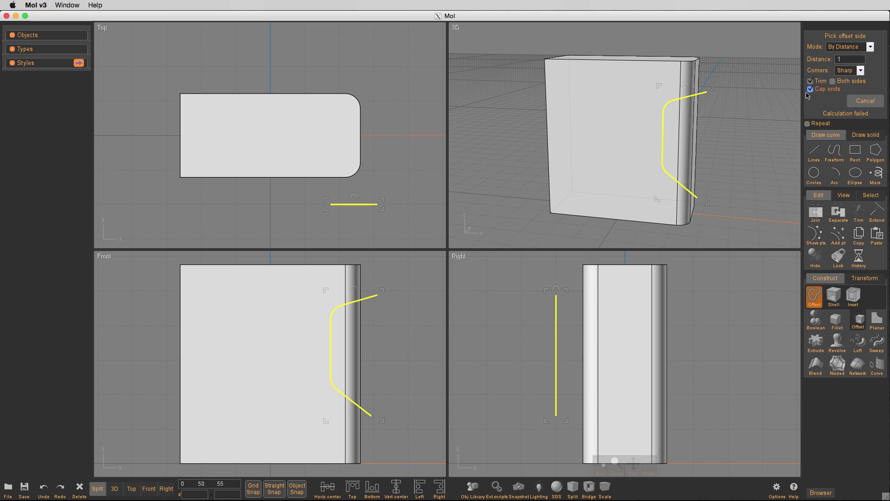
click(225, 364)
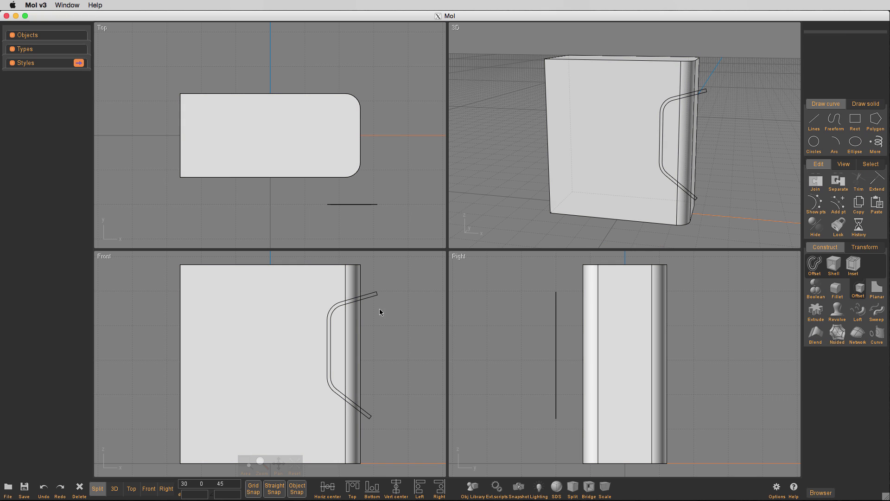
Boolean-subtract the closed offset outline from the block to cut a thin gap around the end piece.
click(372, 295)
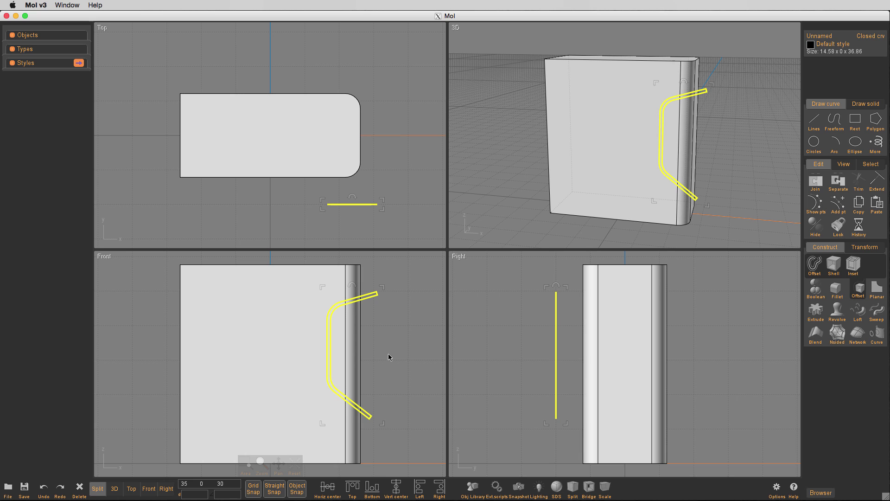
click(384, 370)
click(254, 311)
key(d)
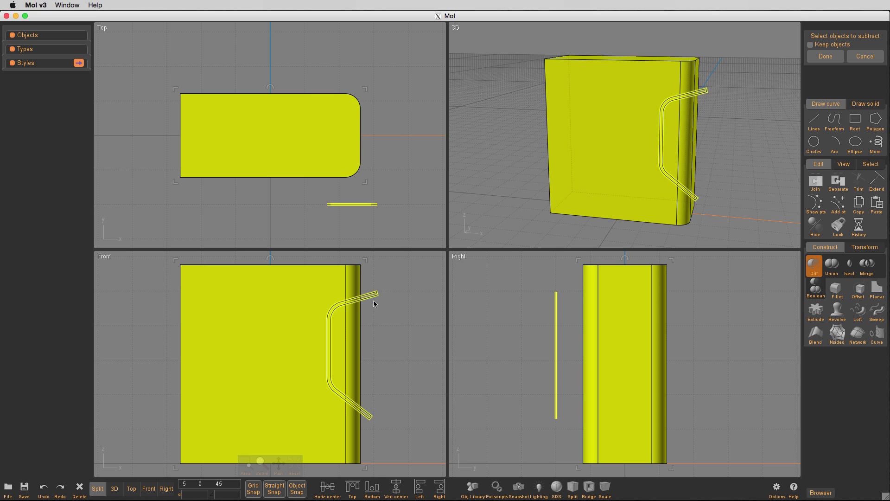
click(372, 298)
right_click(396, 338)
right_click(679, 310)
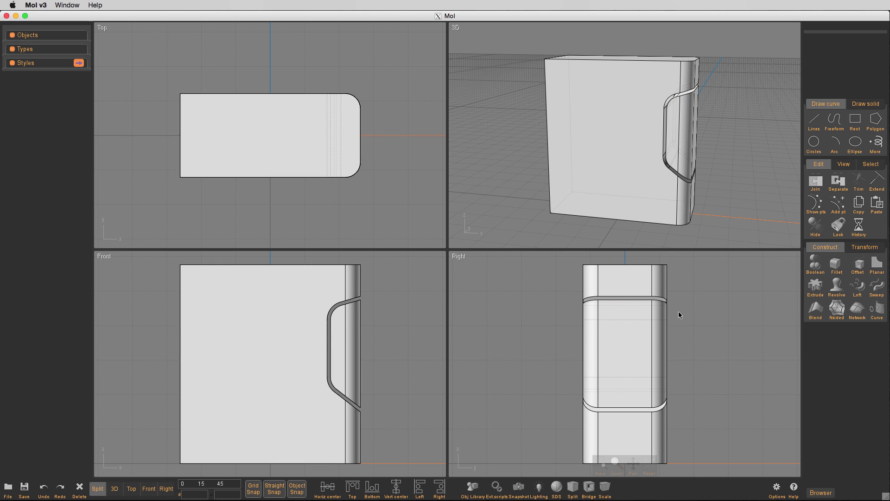
Isolate the small piece cut from the block's rounded end and show it in the single 3D view.
click(680, 158)
key(ctrl+i)
right_drag(678, 161, 661, 144)
key(3)
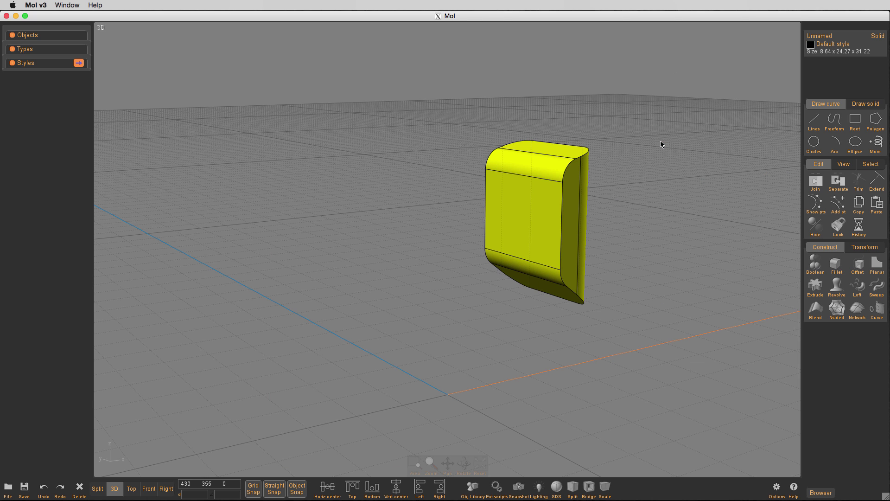
key(z)
Select the five inner faces of the isolated piece that run along the cut.
click(516, 86)
click(453, 334)
click(475, 392)
click(475, 392)
right_drag(479, 379, 489, 321)
click(488, 322)
right_drag(638, 267, 653, 273)
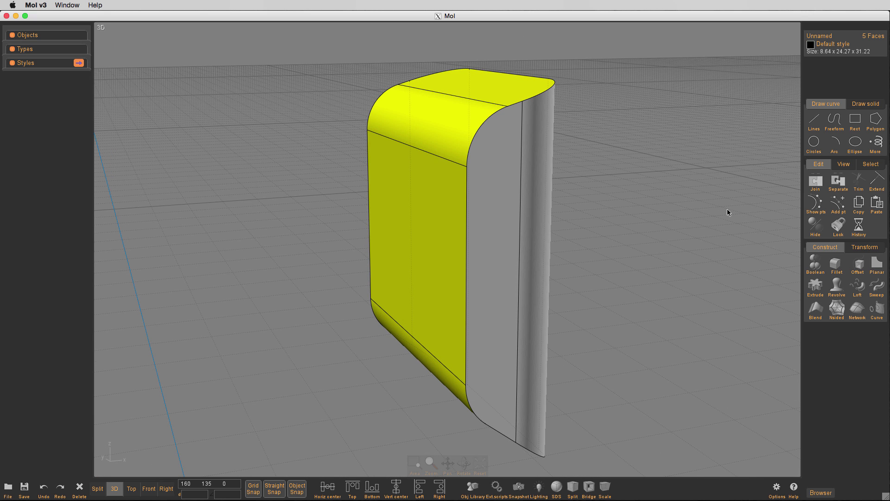
Start an Inset on the five selected inner faces with thickness 1 and direction Outwards.
click(859, 270)
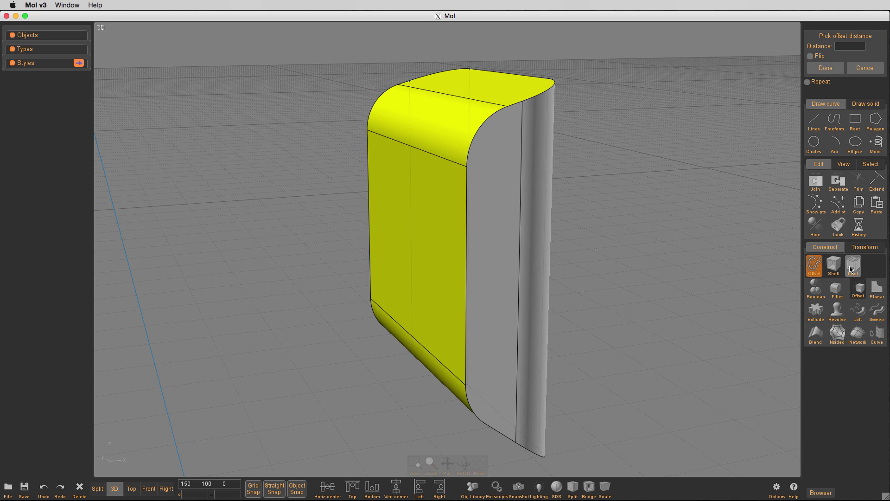
click(857, 273)
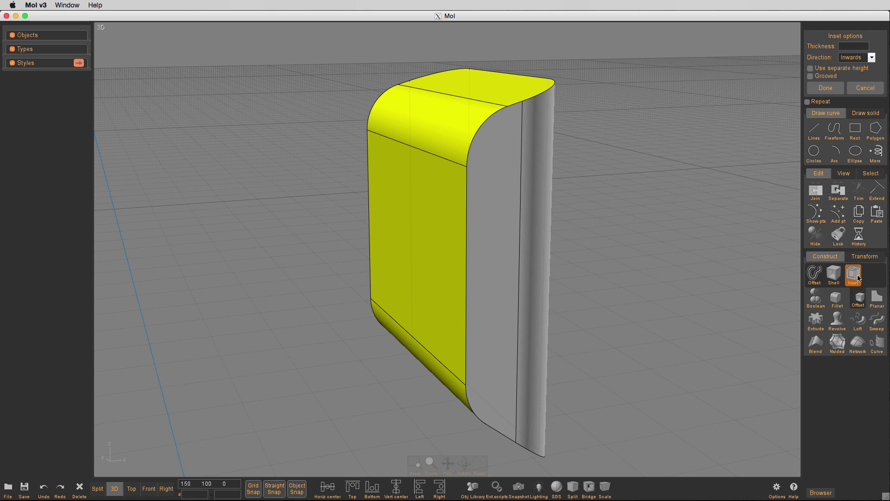
click(854, 47)
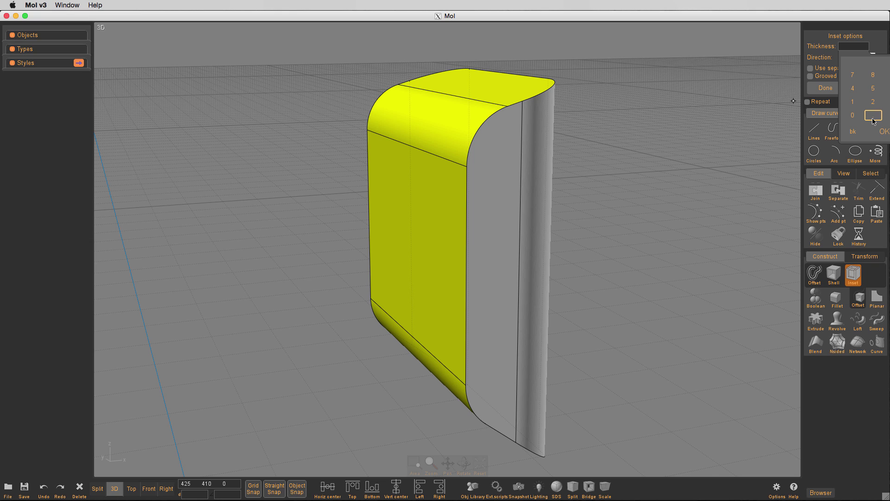
click(852, 101)
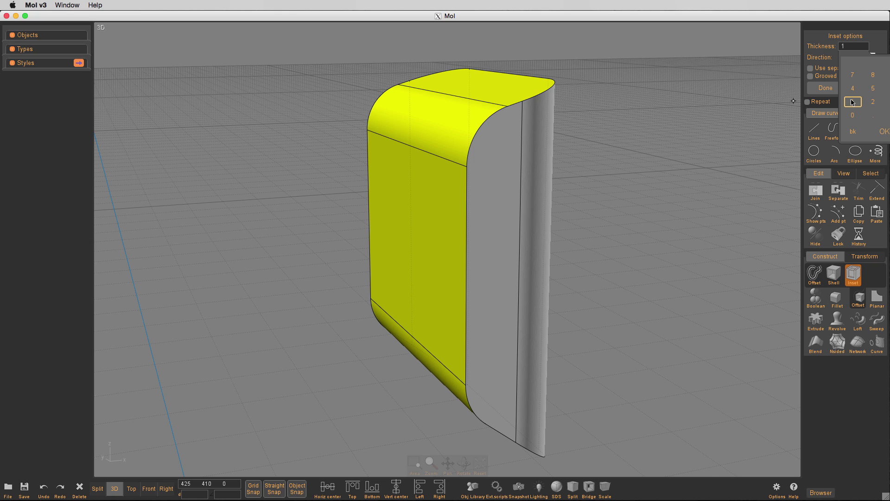
click(883, 133)
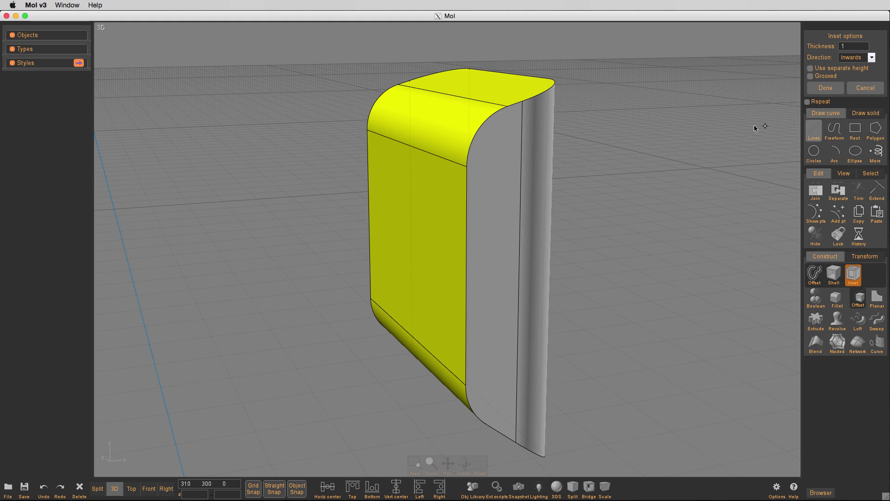
click(858, 59)
click(853, 68)
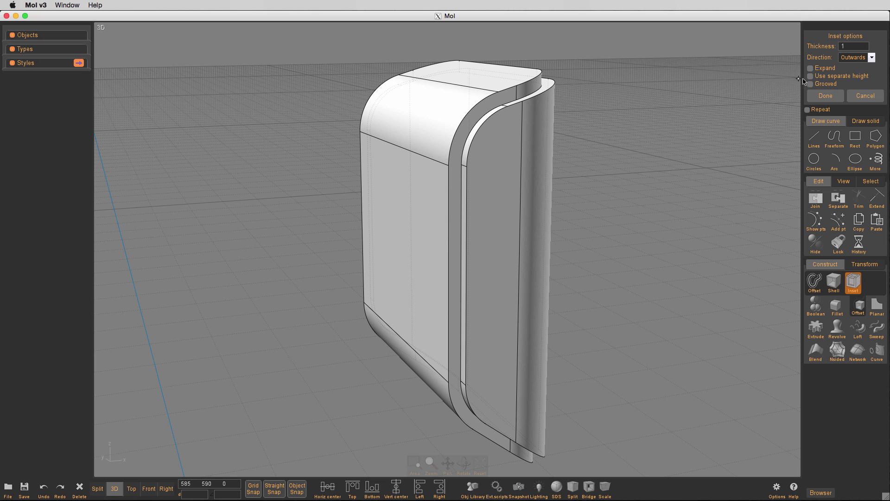
Give the outward inset a separate height of 1.5 and apply it.
click(811, 76)
click(835, 89)
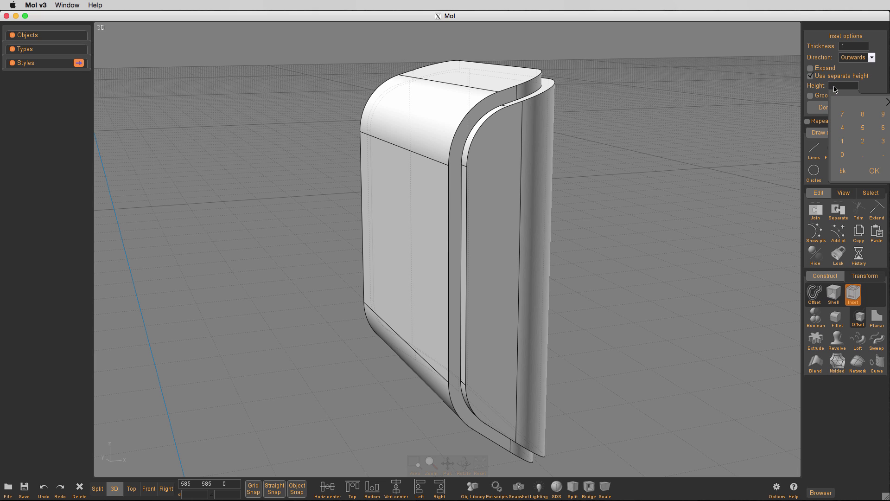
click(843, 141)
click(864, 155)
click(863, 128)
click(871, 170)
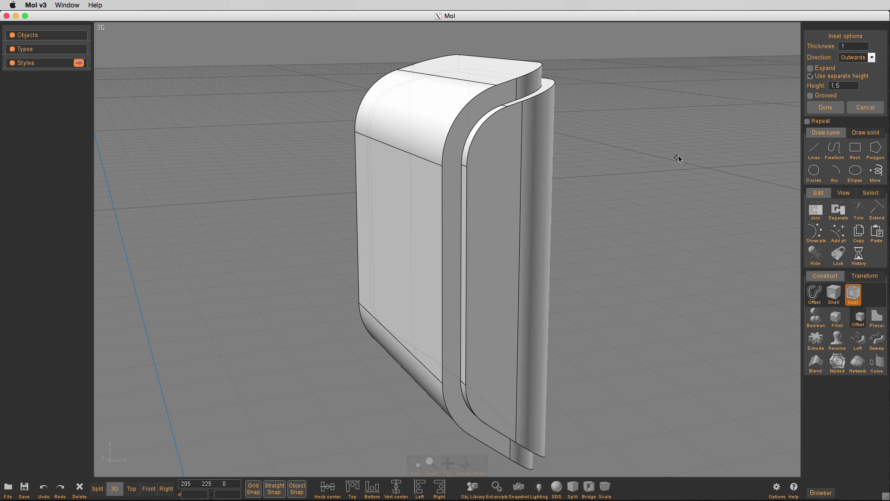
mouse_move(678, 161)
right_down()
mouse_move(650, 133)
mouse_move(666, 120)
mouse_move(684, 159)
right_up()
click(820, 110)
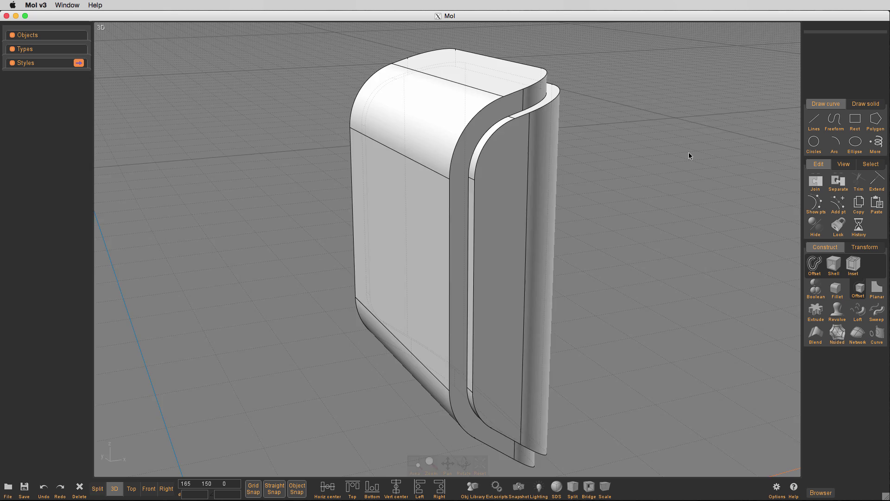
Unhide the main block in the split four-view layout and fit the model in the views.
key(space)
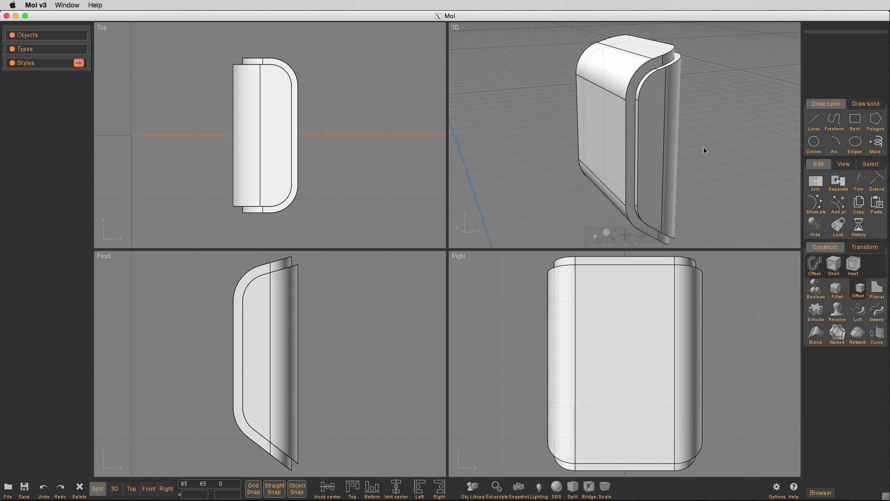
key(ctrl+h)
right_drag(705, 149, 648, 162)
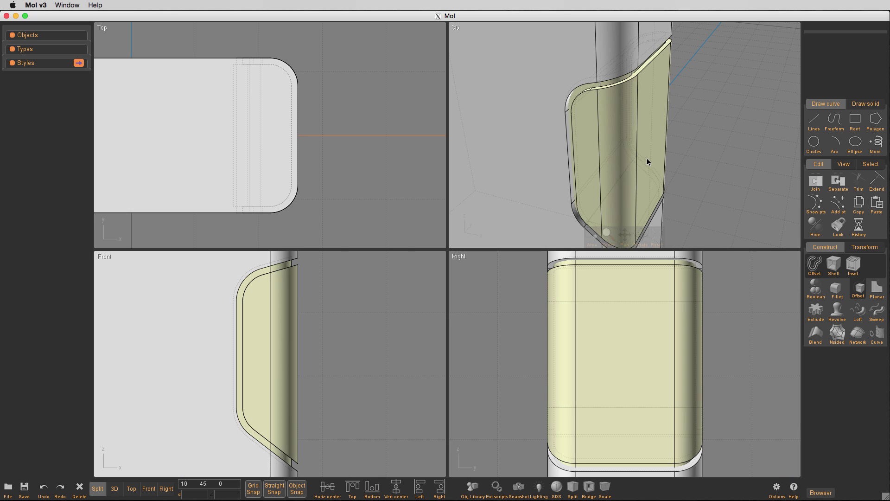
key(Home)
Boolean-subtract the main block from the end piece to trim the lip where the two overlap.
click(647, 96)
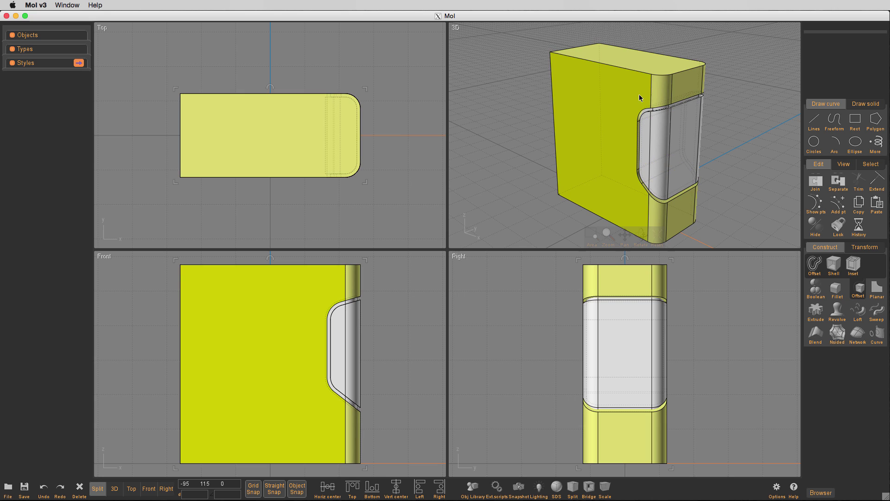
click(718, 117)
click(683, 122)
right_click(683, 123)
click(583, 79)
right_click(492, 104)
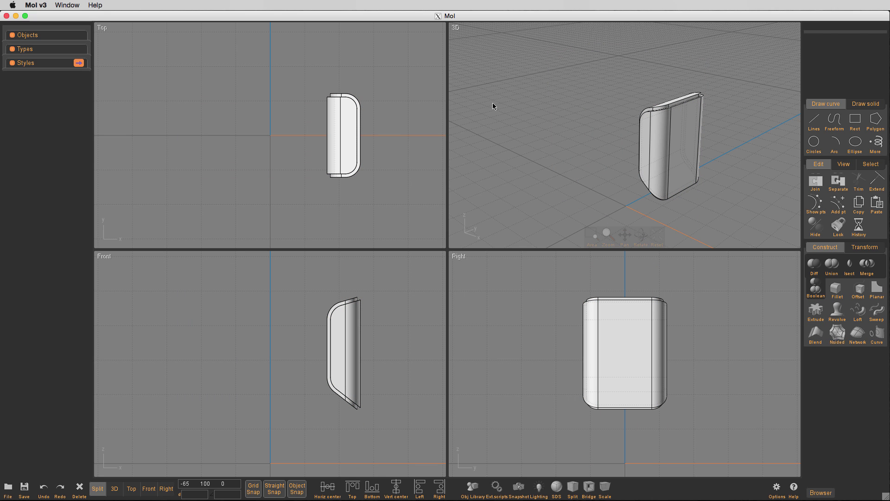
Undo the main block's removal so it surrounds the trimmed end piece again.
right_drag(493, 106, 570, 101)
key(ctrl+z)
right_drag(744, 128, 713, 139)
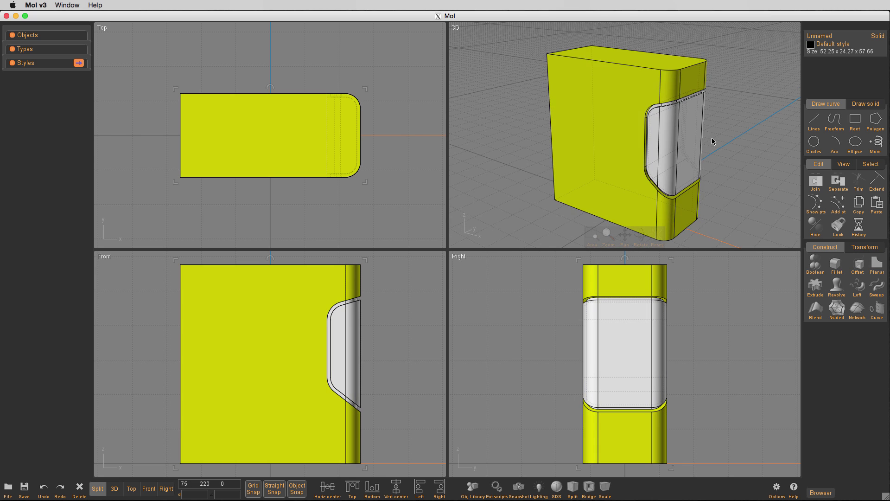
In the single 3D view, assign the Orange style to the end piece and Cyan to the main block.
key(space)
click(187, 121)
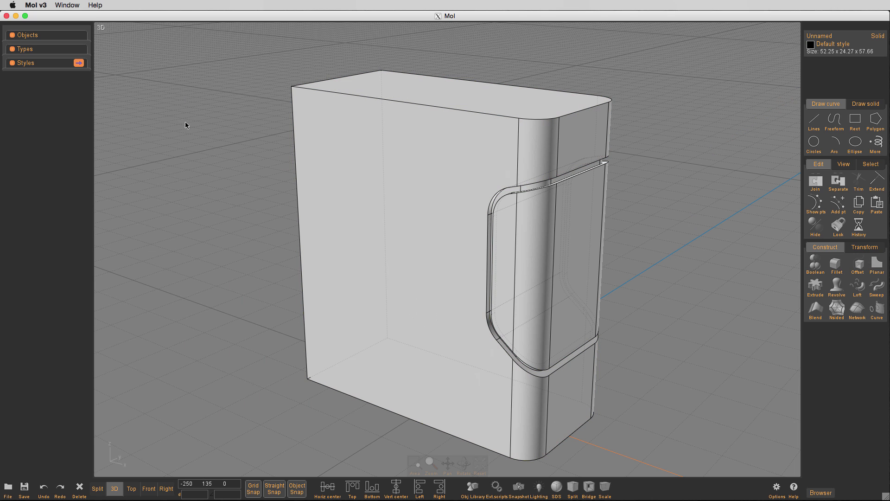
click(16, 64)
click(549, 249)
click(29, 93)
right_drag(149, 159, 207, 194)
click(304, 175)
click(20, 110)
Move the orange end piece out of the block's recess to expose both parts.
drag(399, 229, 286, 241)
click(168, 102)
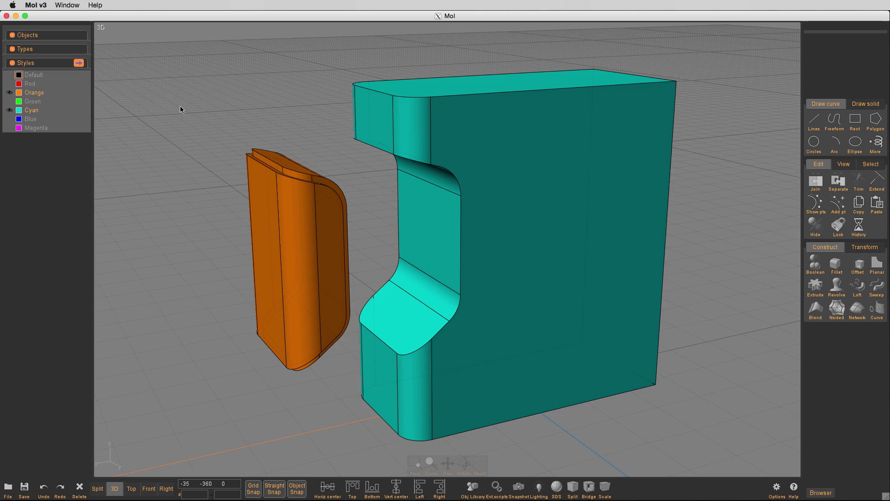
mouse_move(167, 105)
right_down()
mouse_move(230, 145)
mouse_move(163, 99)
right_up()
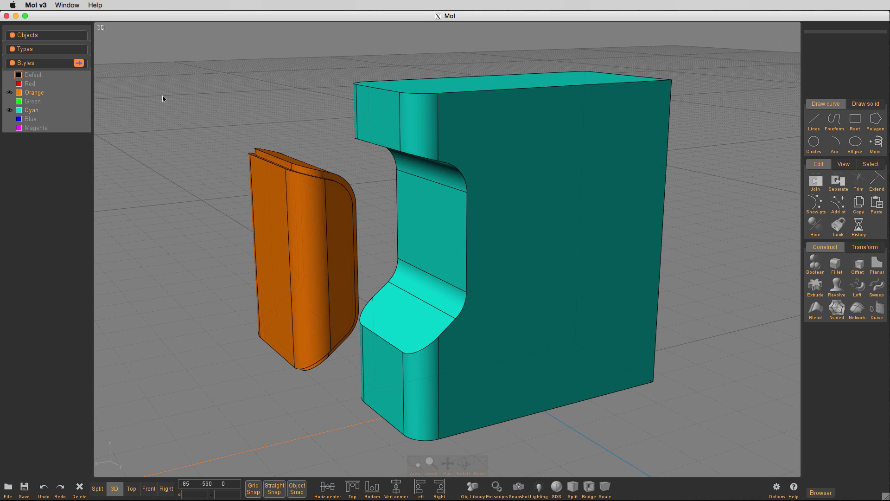
Undo the end piece's move out of the recess and clear the selection.
key(super+z)
key(super+z)
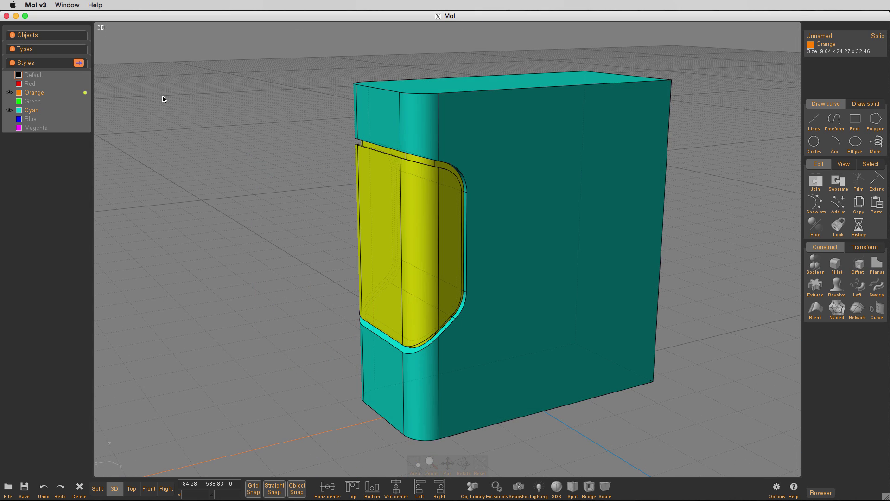
click(276, 181)
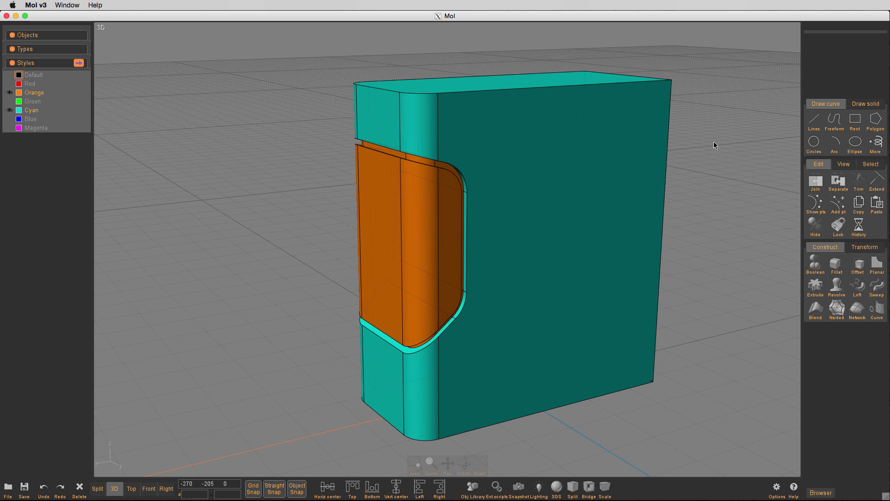
scroll(713, 142, down, 1)
scroll(712, 139, up, 1)
middle_drag(712, 139, 667, 138)
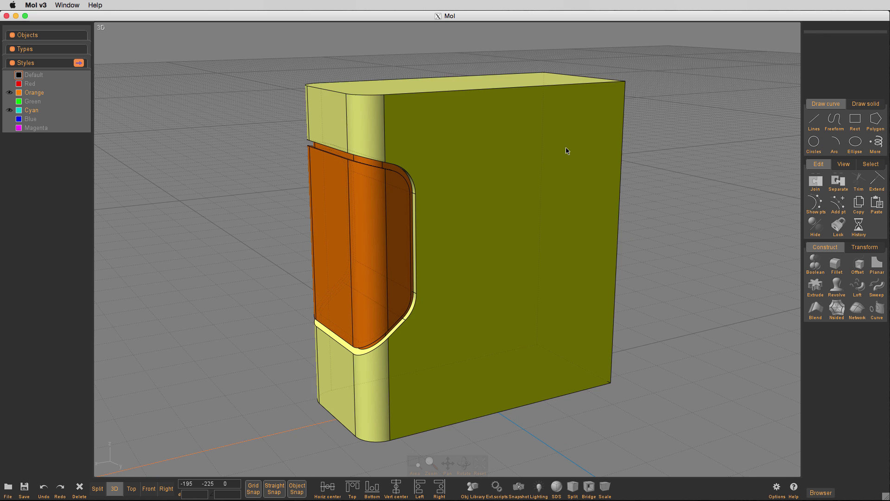